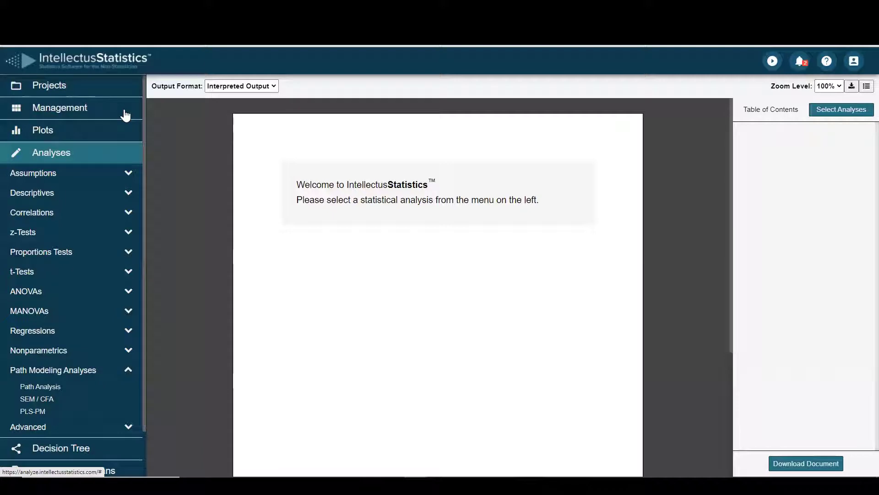
# Open the PLS-PM setup under Path Modeling Analyses in the Analyses view
pyautogui.click(58, 112)
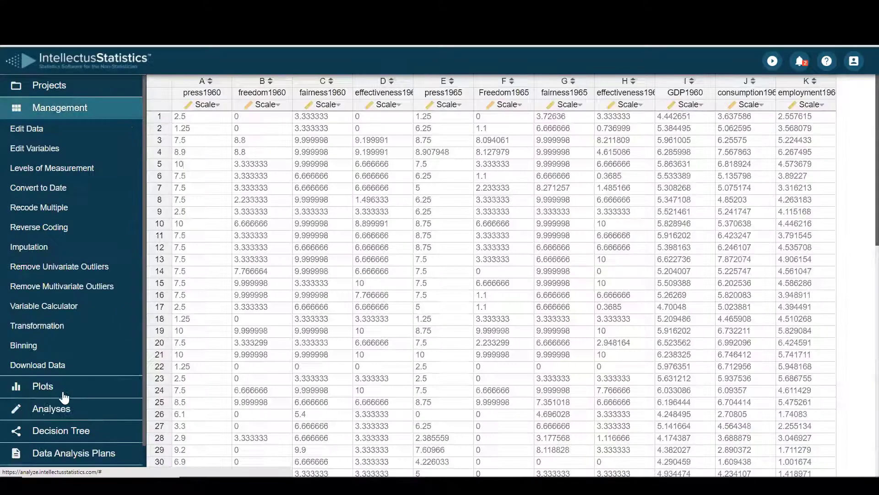
pyautogui.click(48, 414)
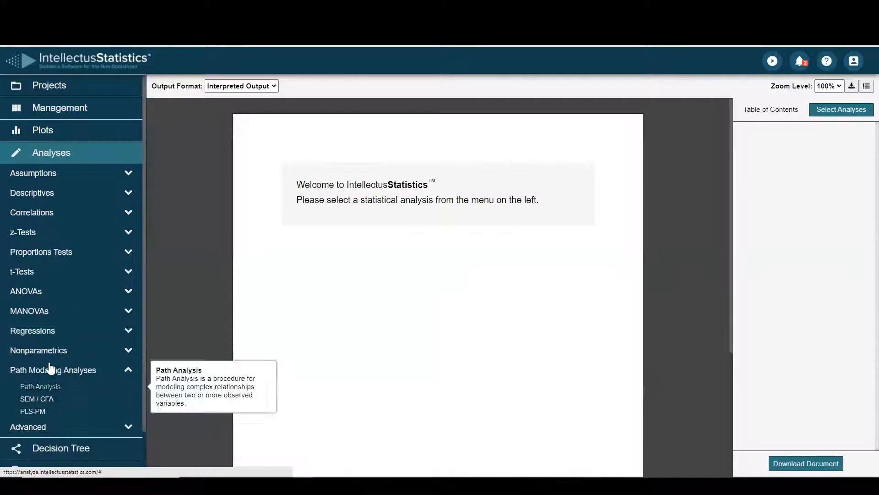
pyautogui.click(30, 412)
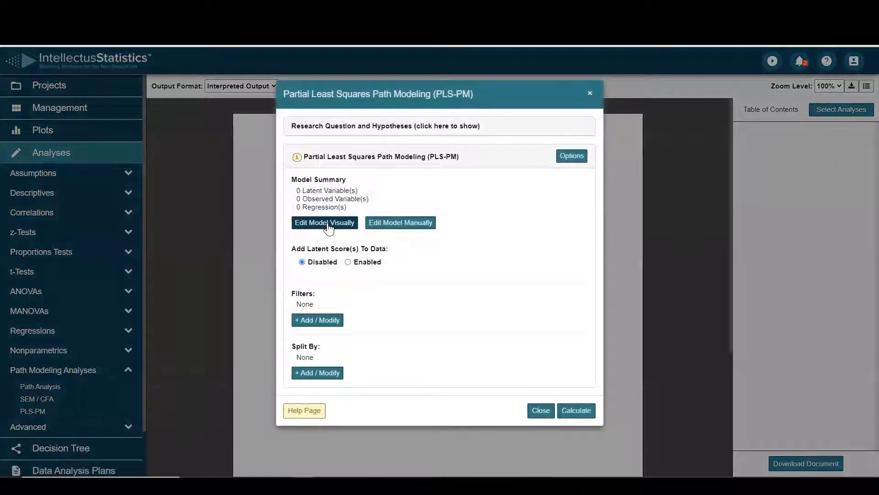
# In the visual path model editor, place three latent variable circles
pyautogui.click(328, 228)
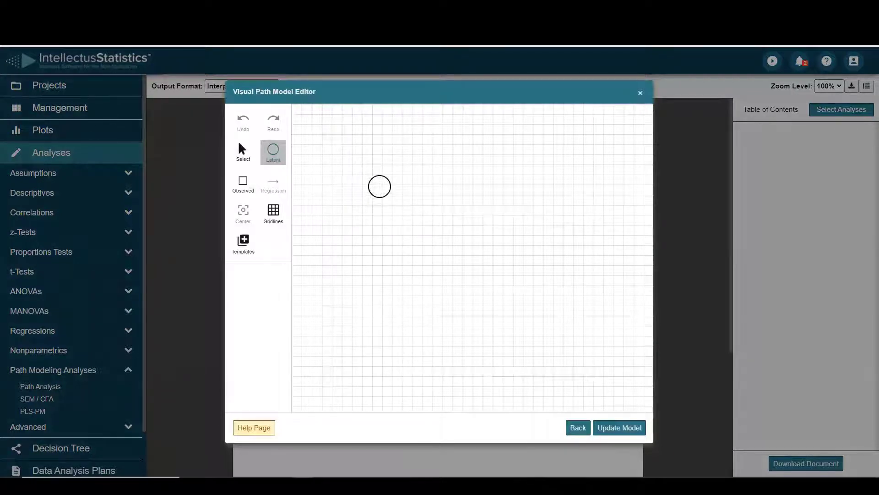
pyautogui.click(382, 184)
pyautogui.click(383, 250)
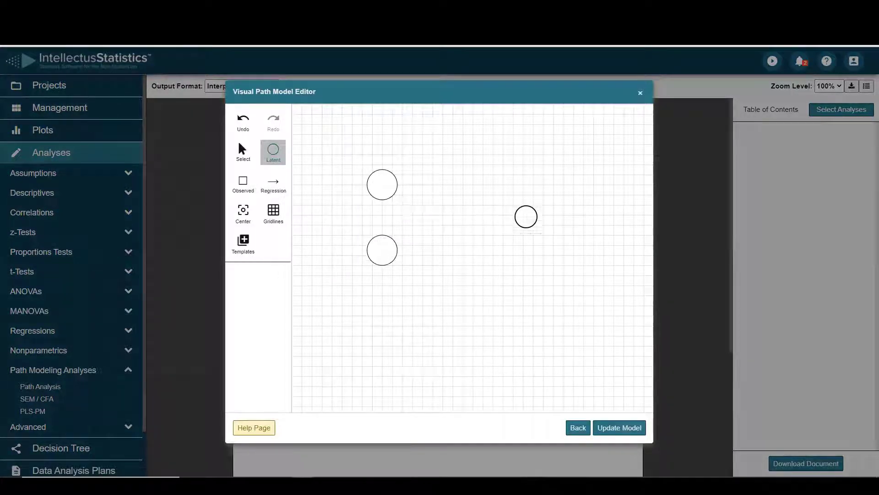
pyautogui.click(523, 215)
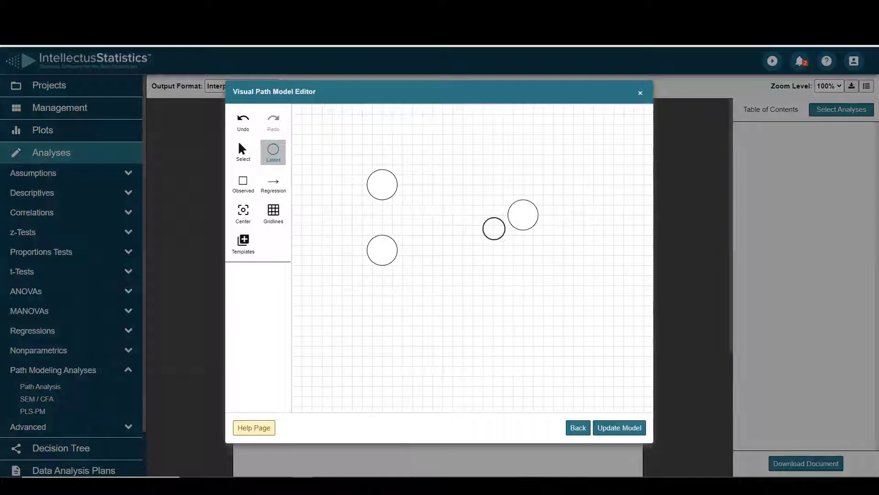
# Add four observed squares beside the upper-left circle and move the lower circle further down
pyautogui.click(242, 183)
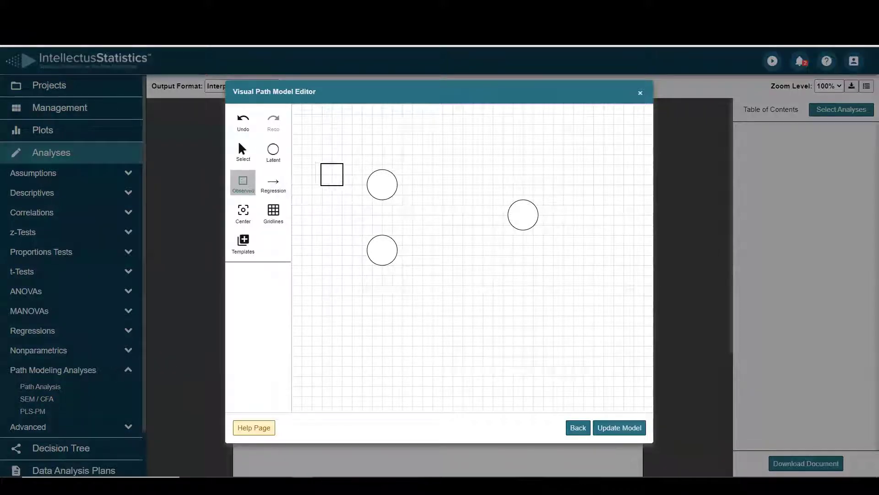
pyautogui.click(327, 144)
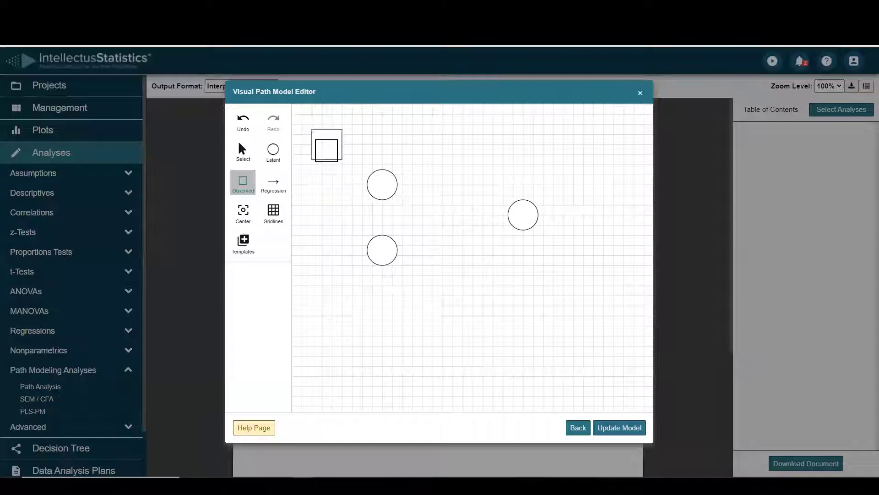
pyautogui.click(332, 179)
pyautogui.click(331, 214)
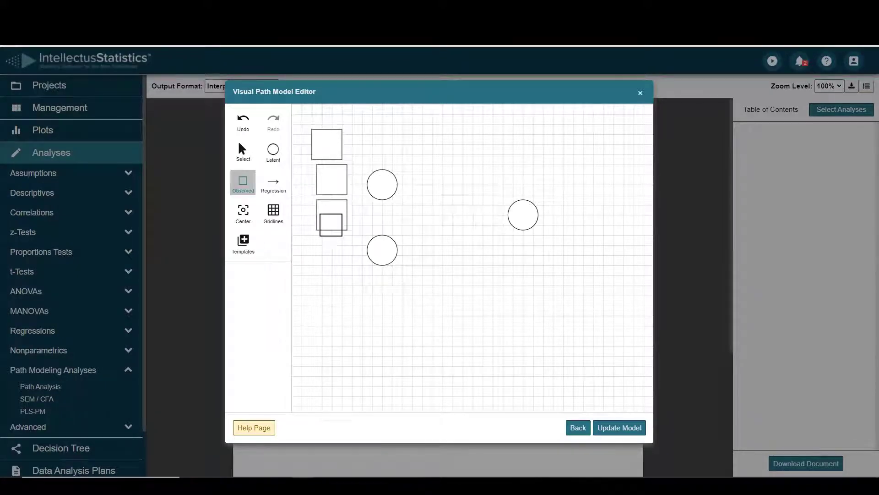
pyautogui.click(327, 250)
pyautogui.click(243, 151)
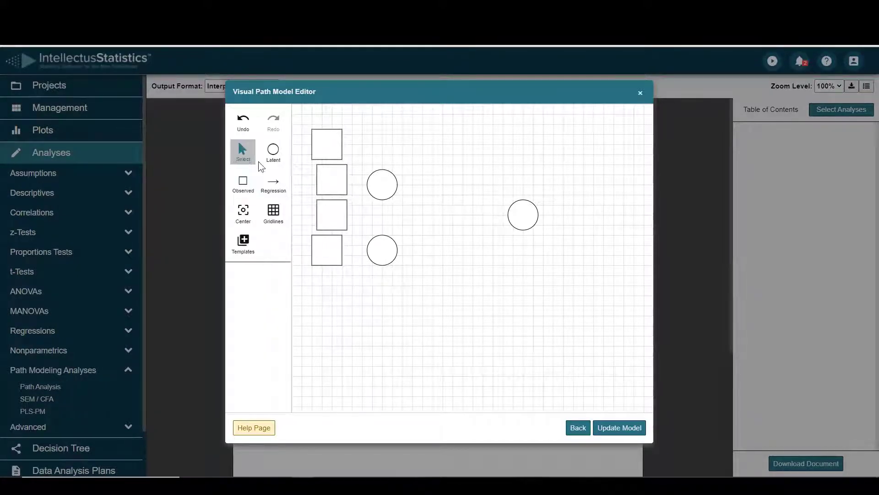
pyautogui.moveTo(382, 250); pyautogui.dragTo(387, 316)
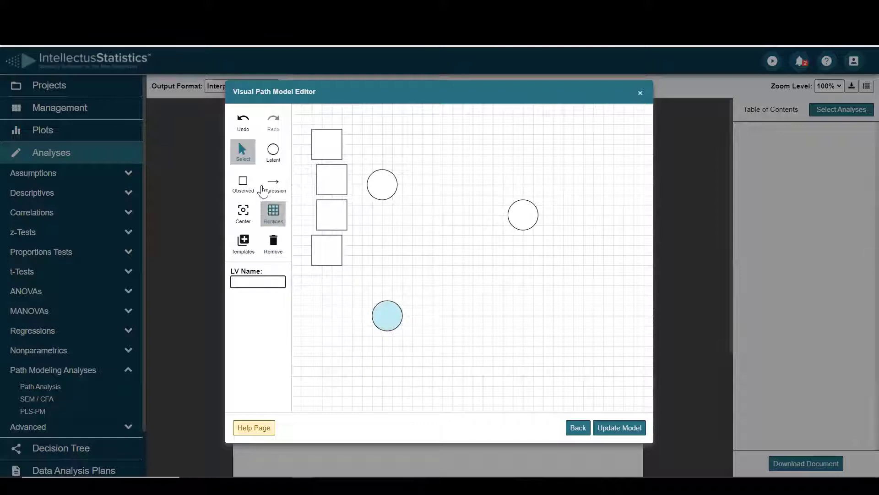
# Add a column of observed squares beside the lower latent circle
pyautogui.click(250, 193)
pyautogui.click(323, 314)
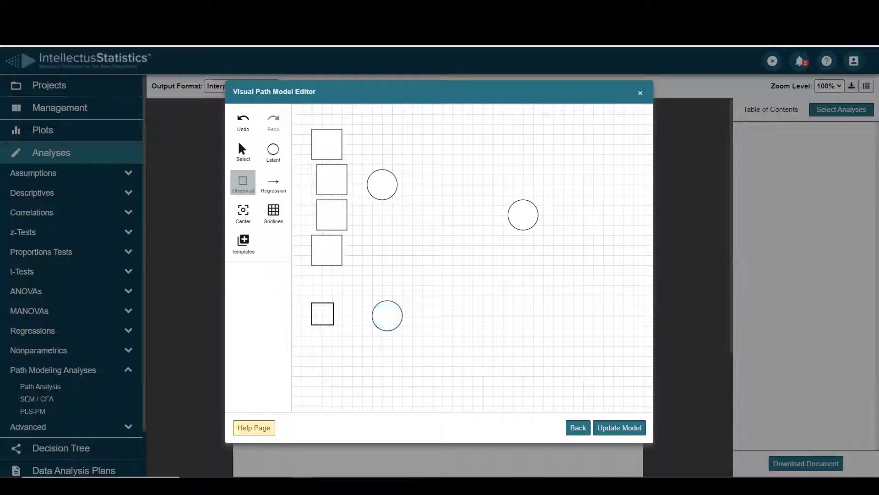
pyautogui.click(322, 311)
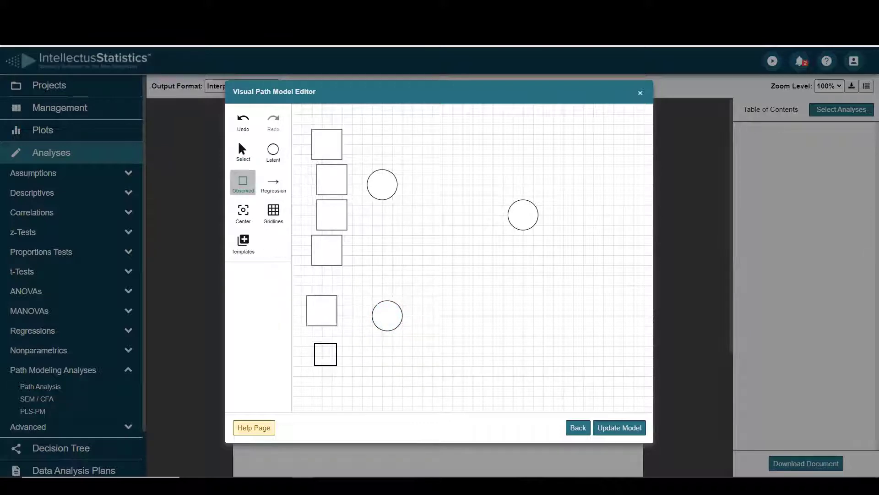
pyautogui.click(327, 355)
pyautogui.click(327, 396)
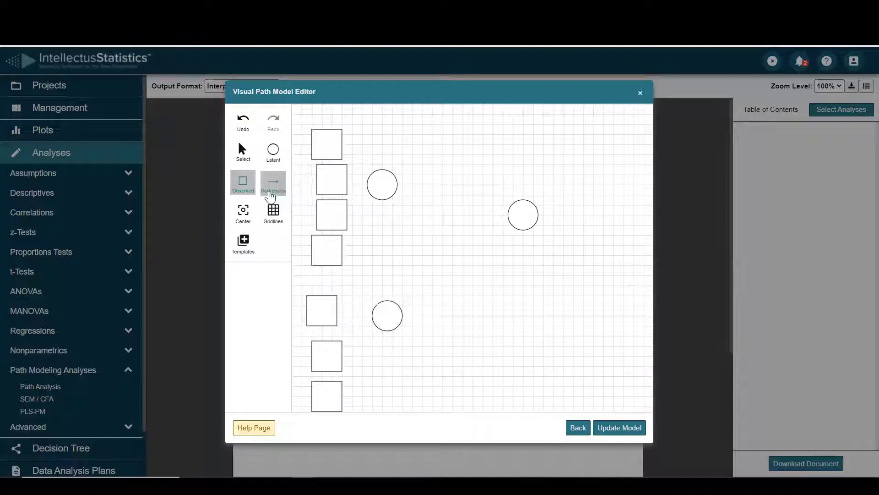
# Add four observed squares beside the right circle, undoing one misplaced square
pyautogui.click(573, 185)
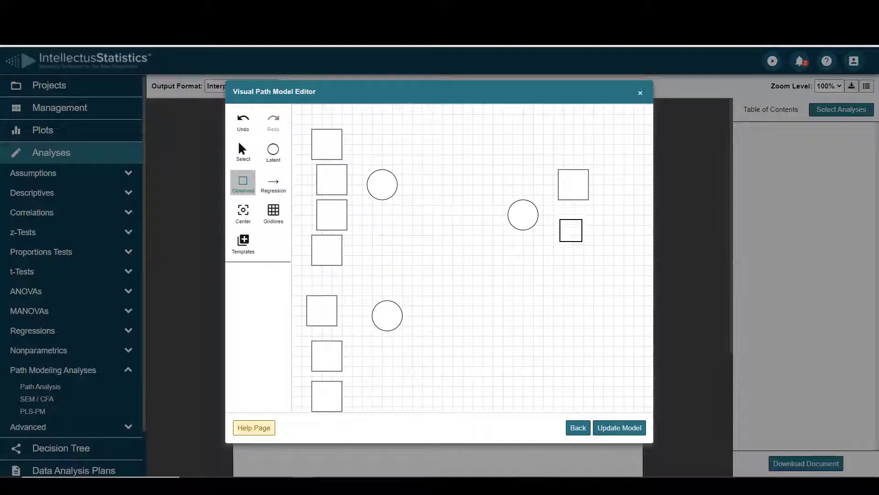
pyautogui.click(568, 230)
pyautogui.click(573, 150)
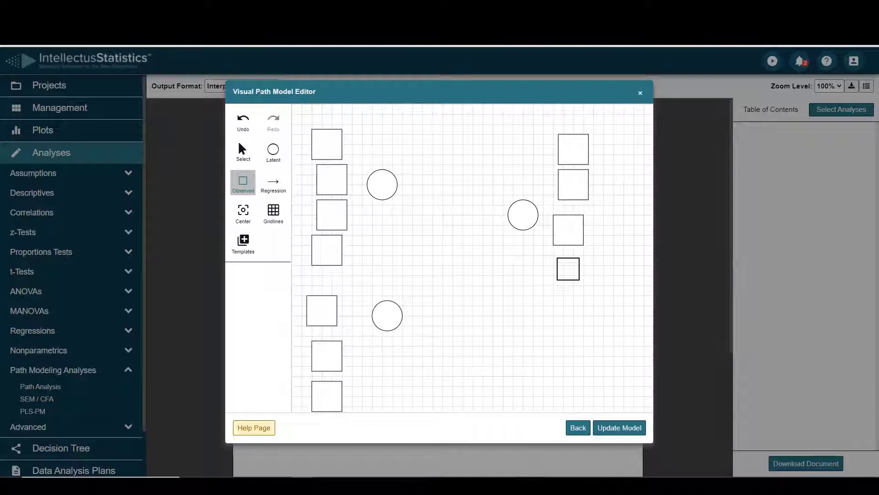
pyautogui.click(569, 271)
pyautogui.click(397, 199)
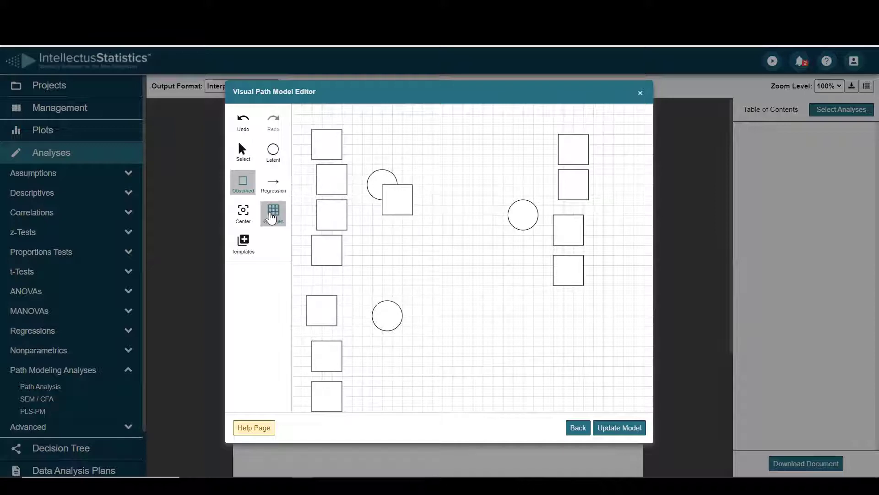
pyautogui.click(244, 122)
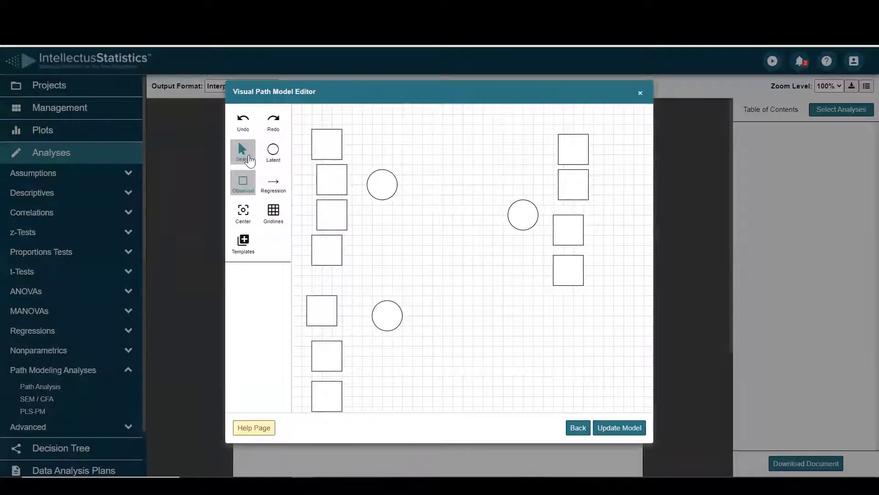
# Name the upper-left, lower and right latent circles Democ1960, Industry1960 and Democ1965
pyautogui.click(249, 159)
pyautogui.click(382, 184)
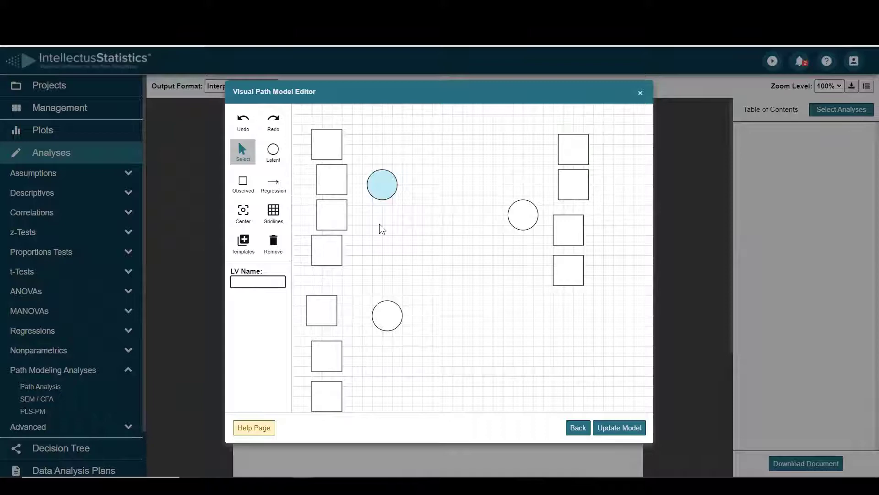
pyautogui.write('Democ1960')
pyautogui.click(394, 322)
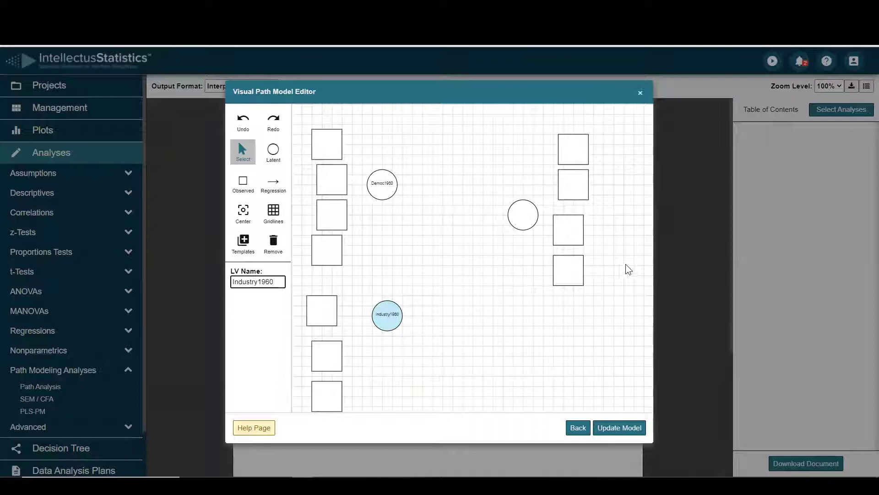
pyautogui.click(528, 221)
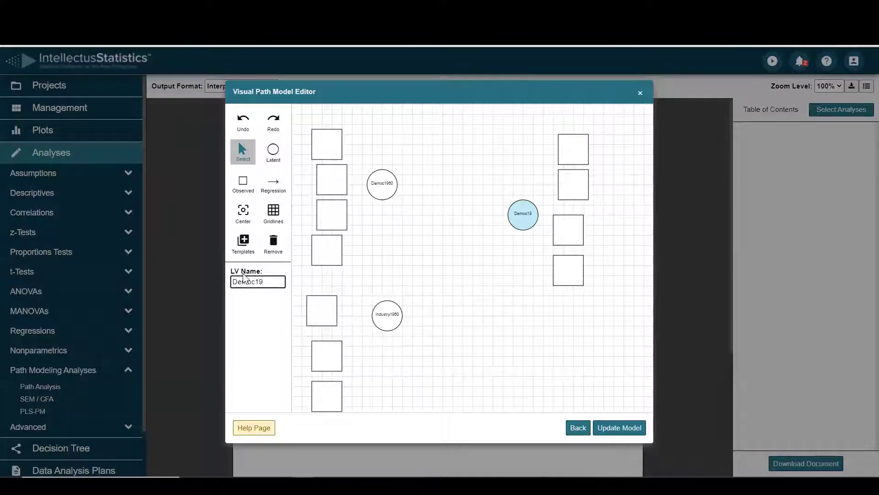
pyautogui.click(331, 150)
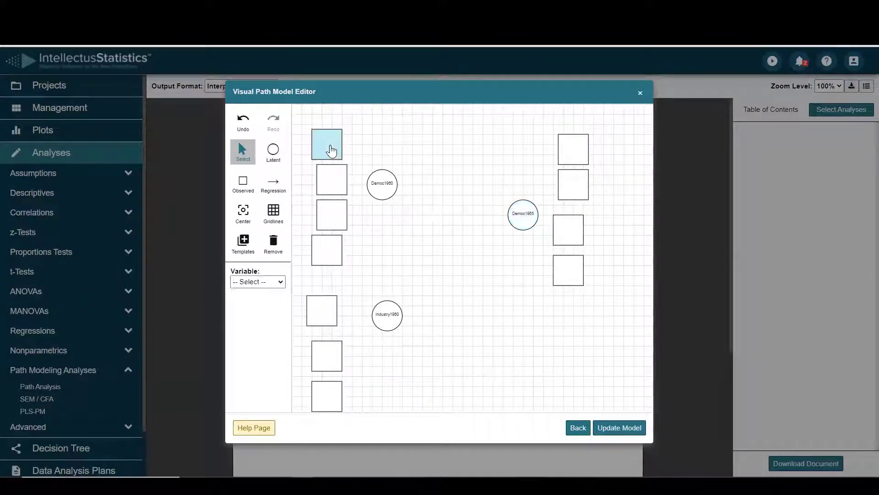
# Assign press1960, freedom1960, fairness1960 and effectiveness1960 to Democ1960's four squares
pyautogui.click(254, 285)
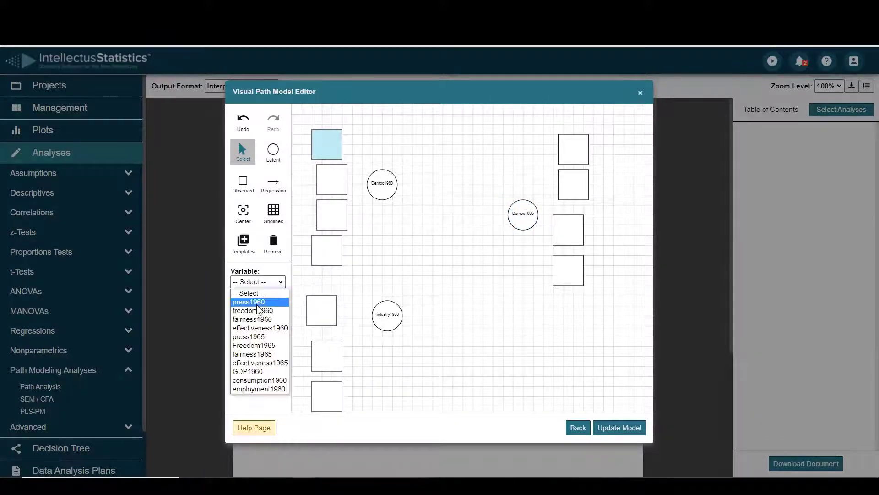
pyautogui.click(255, 299)
pyautogui.click(333, 190)
pyautogui.click(259, 282)
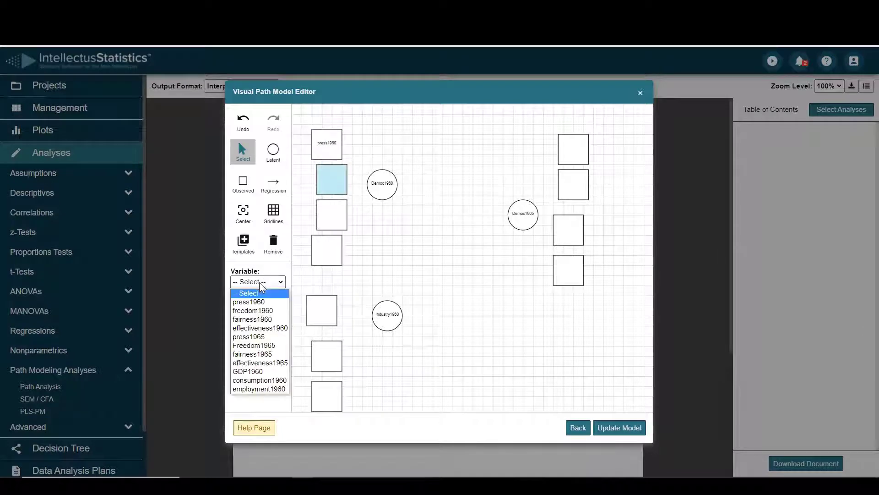
pyautogui.click(252, 311)
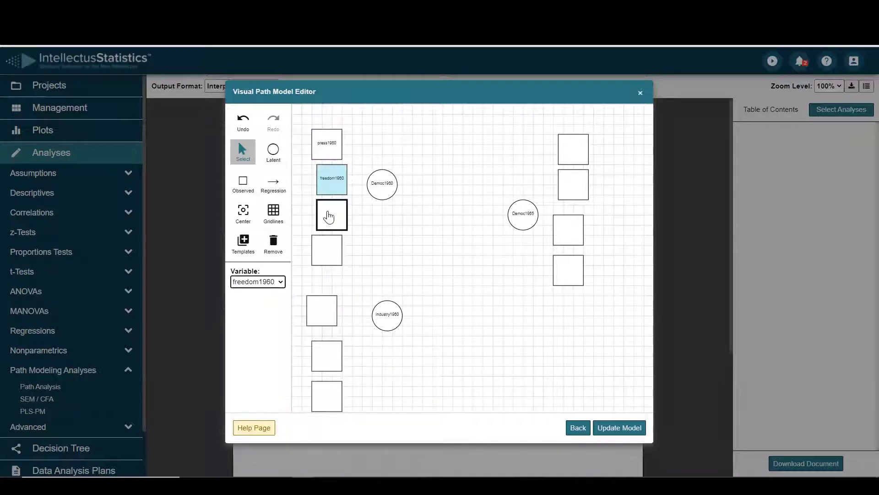
pyautogui.click(329, 216)
pyautogui.click(259, 282)
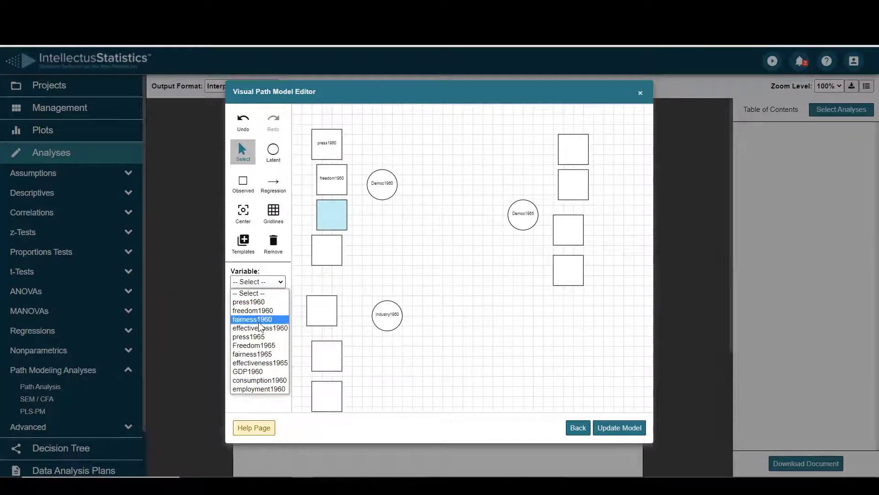
pyautogui.click(253, 319)
pyautogui.click(326, 256)
pyautogui.click(259, 282)
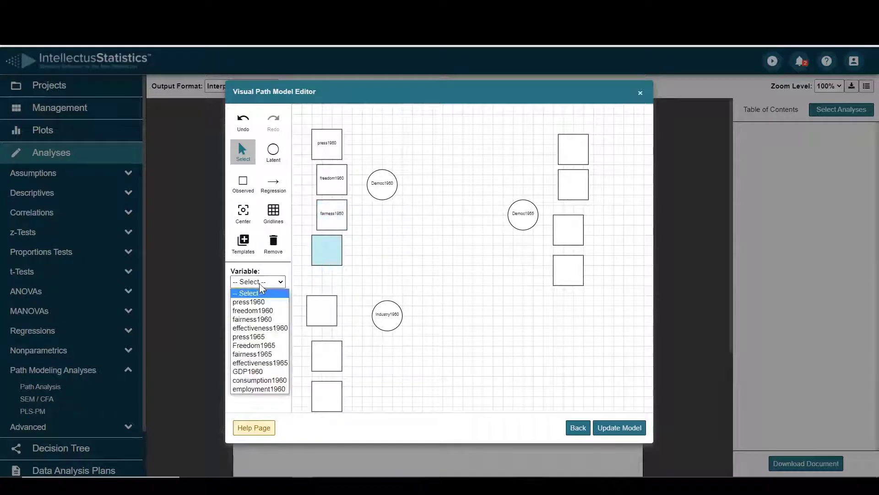
pyautogui.click(270, 328)
# Assign GDP1960, consumption1960 and employment1960 to Industry1960's squares
pyautogui.click(320, 308)
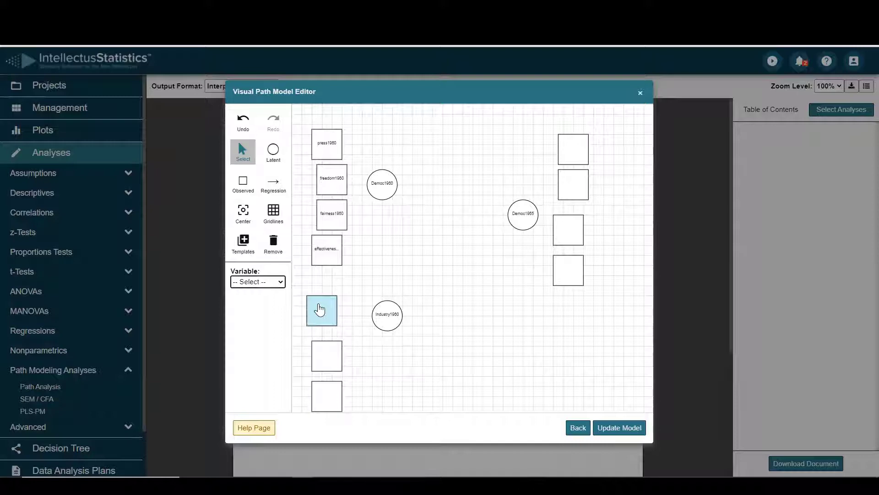
pyautogui.click(266, 283)
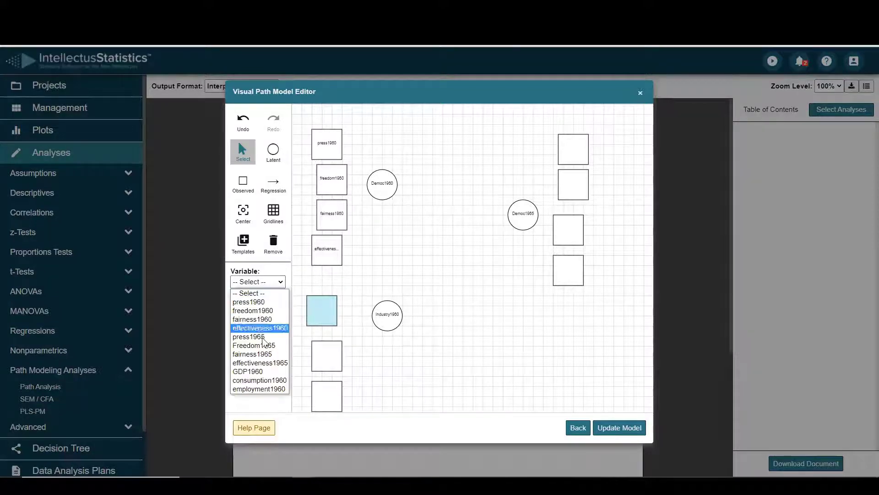
pyautogui.click(266, 372)
pyautogui.click(329, 362)
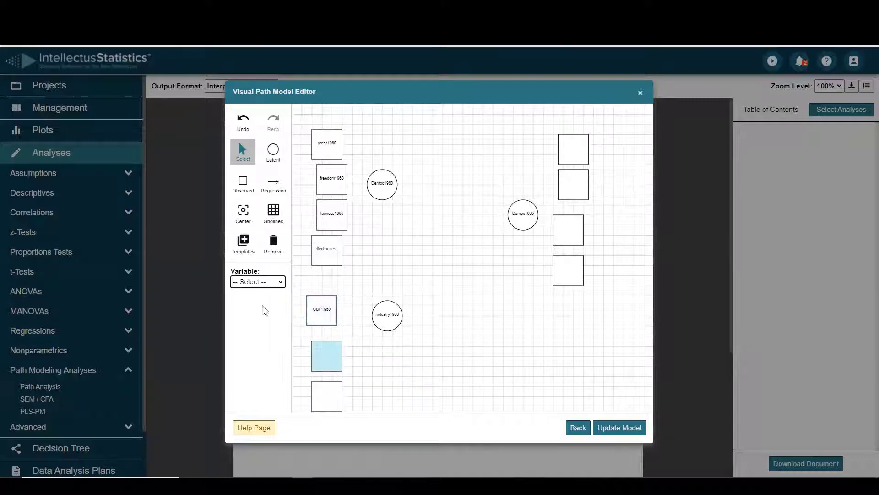
pyautogui.click(252, 283)
pyautogui.click(269, 381)
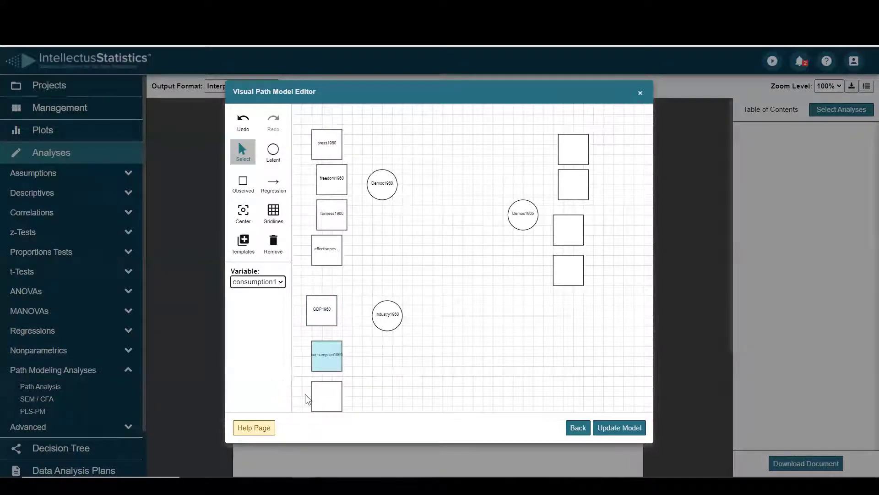
pyautogui.click(324, 399)
pyautogui.click(263, 286)
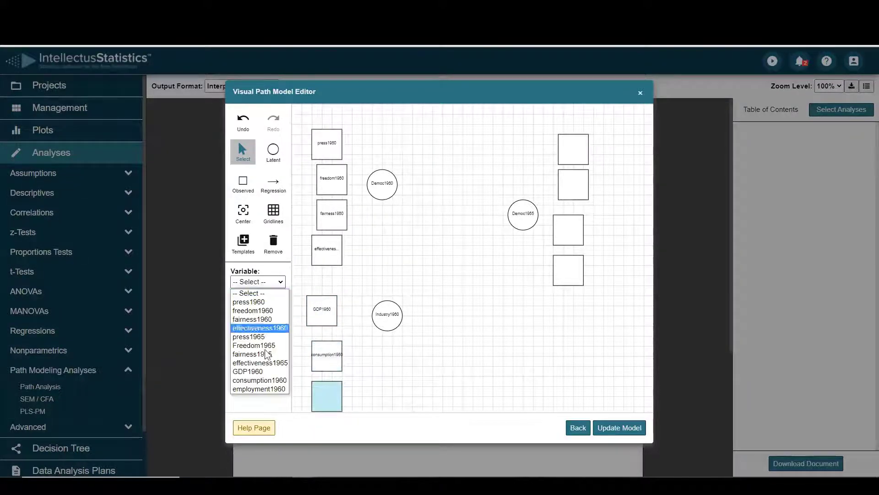
pyautogui.click(273, 389)
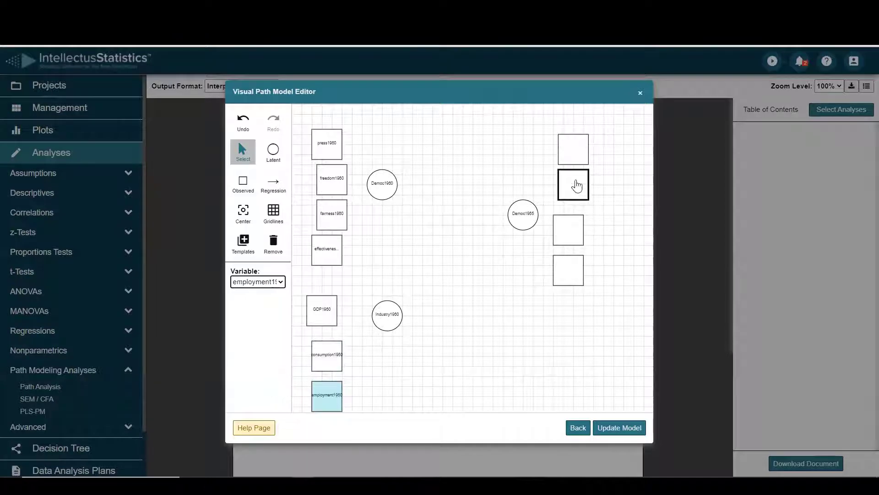
# Assign press1965, Freedom1965, fairness1965 and effectiveness1965 to Democ1965's squares
pyautogui.click(578, 156)
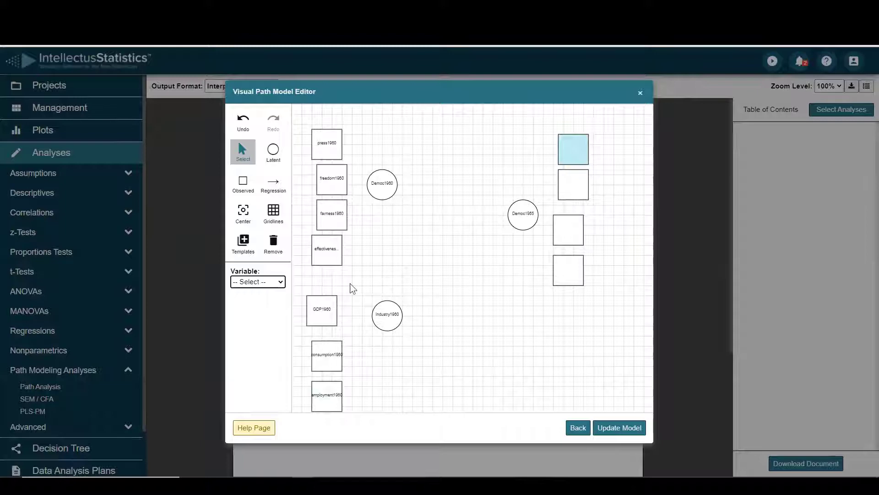
pyautogui.click(259, 282)
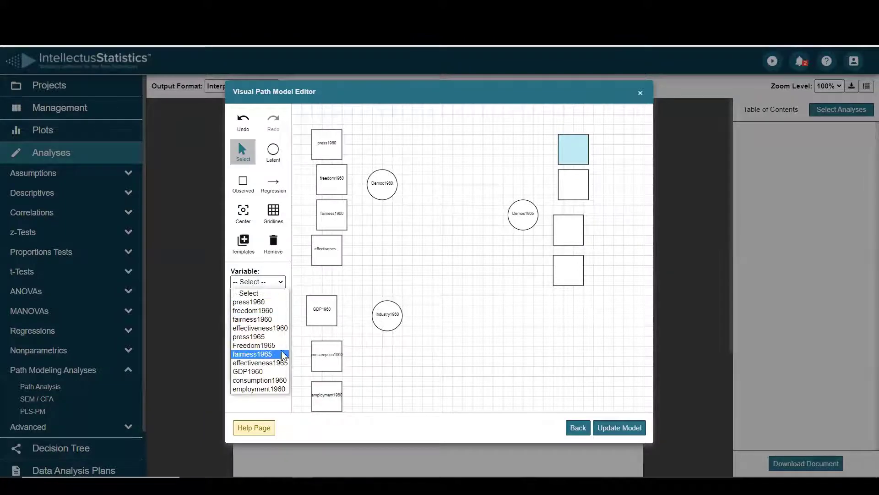
pyautogui.click(254, 339)
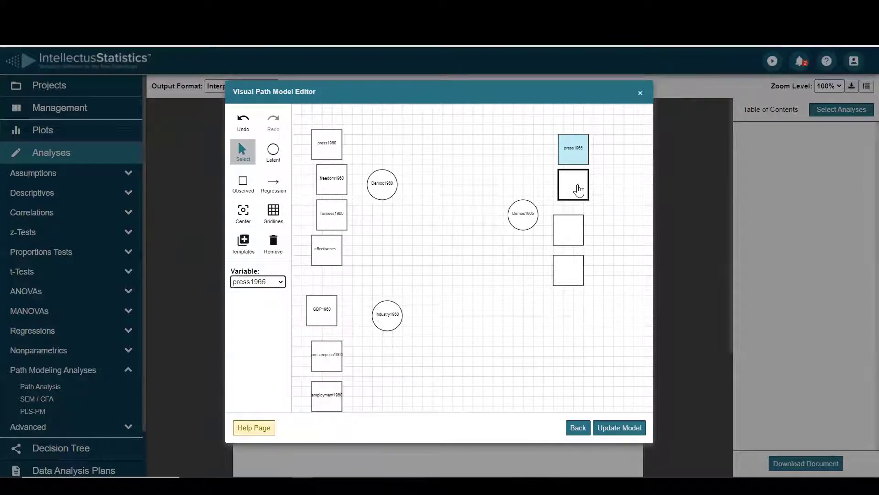
pyautogui.click(578, 187)
pyautogui.click(265, 286)
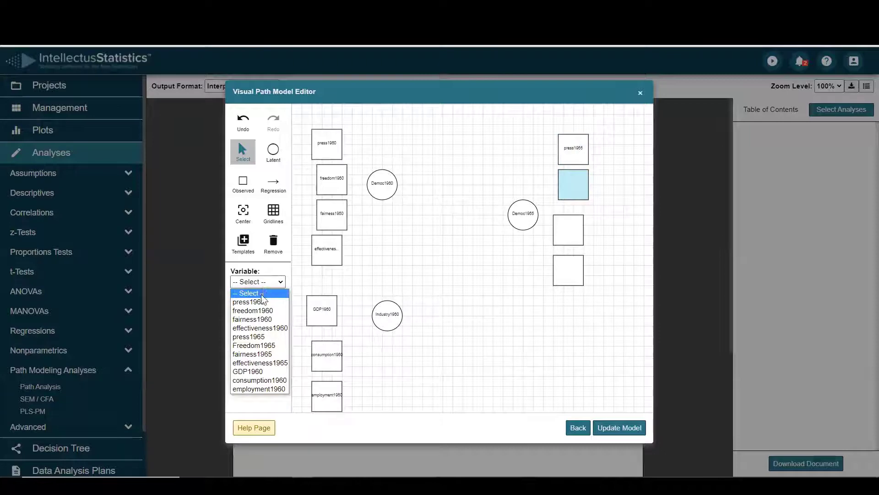
pyautogui.click(268, 346)
pyautogui.click(568, 229)
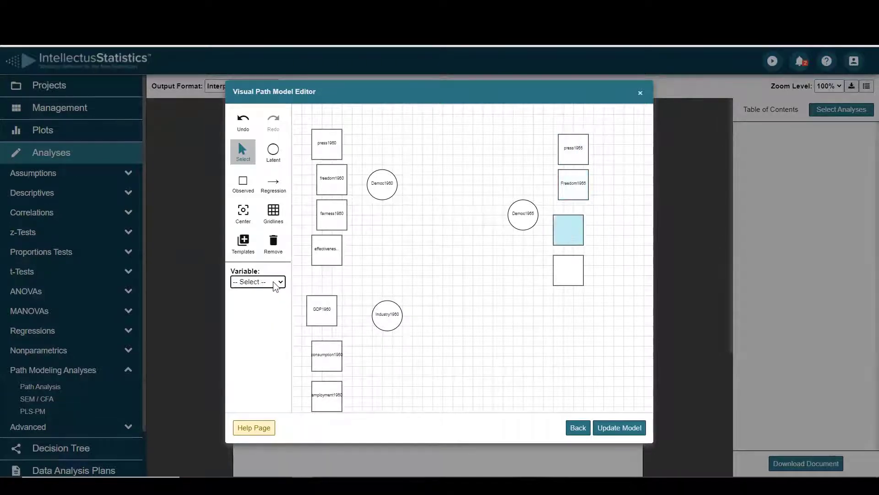
pyautogui.click(256, 282)
pyautogui.click(253, 354)
pyautogui.click(567, 275)
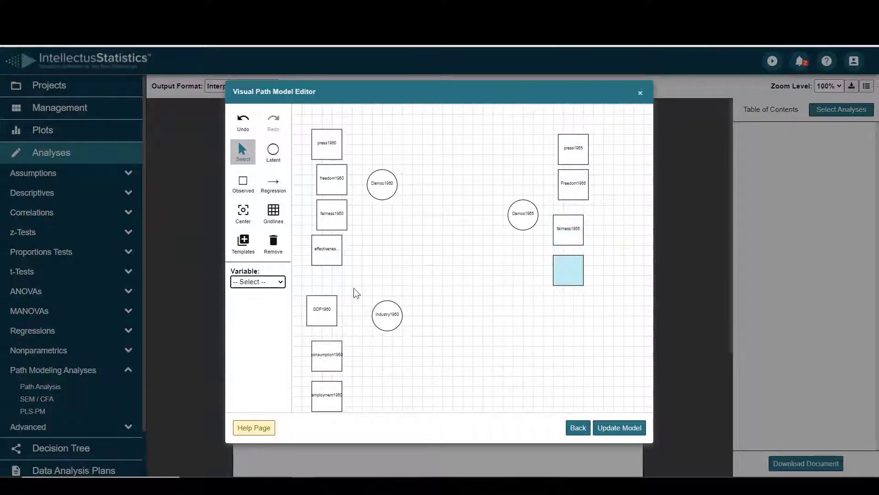
pyautogui.click(274, 284)
pyautogui.click(264, 363)
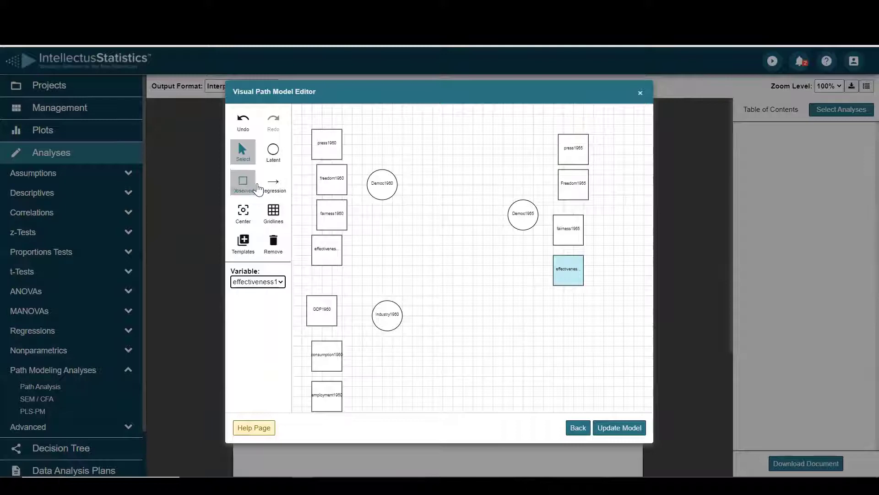
# Draw regression arrows from Democ1960 and Industry1960 to their indicator squares
pyautogui.click(274, 185)
pyautogui.moveTo(383, 184); pyautogui.dragTo(341, 148)
pyautogui.moveTo(369, 185)
pyautogui.mouseDown()
pyautogui.moveTo(348, 181)
pyautogui.moveTo(373, 204)
pyautogui.moveTo(347, 208)
pyautogui.moveTo(341, 261)
pyautogui.mouseUp()
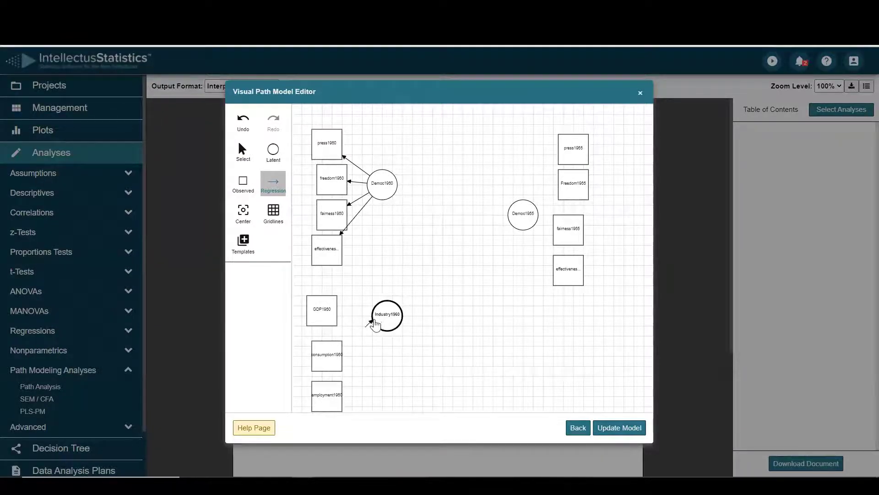
pyautogui.moveTo(374, 324); pyautogui.dragTo(338, 312)
pyautogui.moveTo(381, 335); pyautogui.dragTo(339, 394)
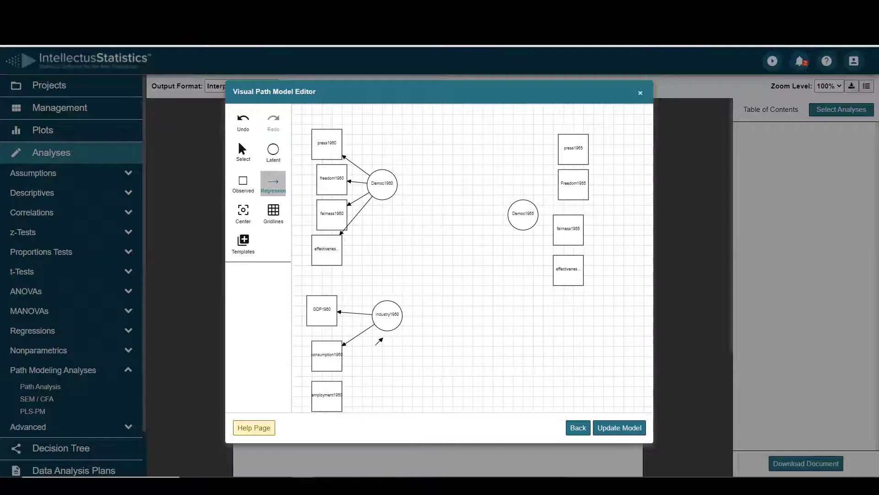
pyautogui.moveTo(386, 334); pyautogui.dragTo(347, 403)
# Link Democ1965 to its 1965 indicators and draw paths from Democ1960 and Industry1960 into Democ1965
pyautogui.moveTo(522, 209); pyautogui.dragTo(561, 160)
pyautogui.moveTo(535, 207); pyautogui.dragTo(560, 191)
pyautogui.moveTo(526, 228); pyautogui.dragTo(558, 279)
pyautogui.moveTo(385, 188); pyautogui.dragTo(512, 214)
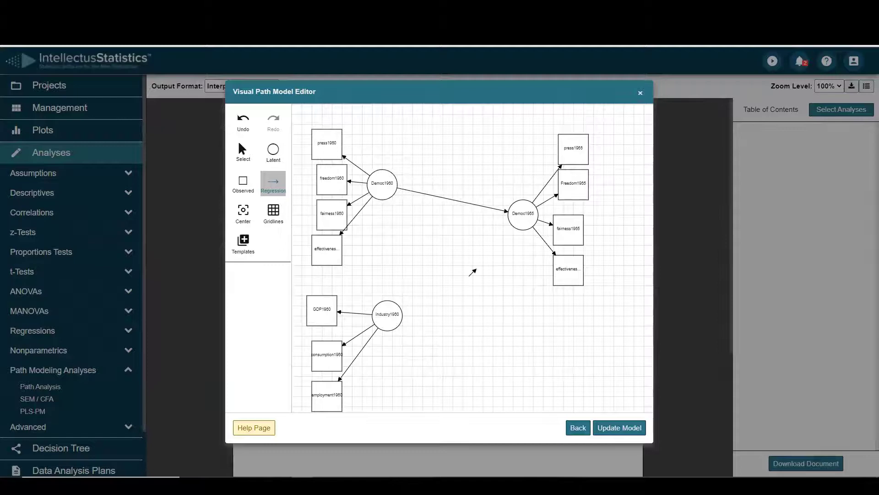
pyautogui.moveTo(398, 316); pyautogui.dragTo(512, 225)
# Apply the drawn path model and calculate the PLS-PM results report
pyautogui.click(620, 427)
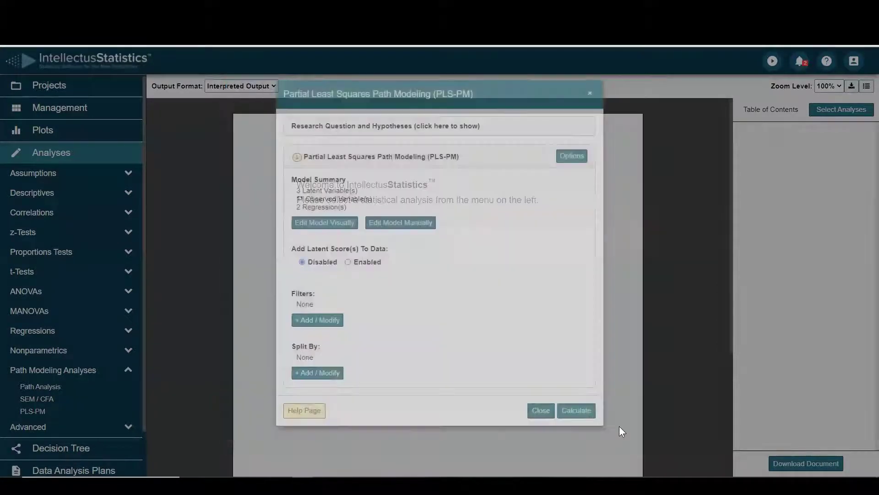
pyautogui.click(575, 412)
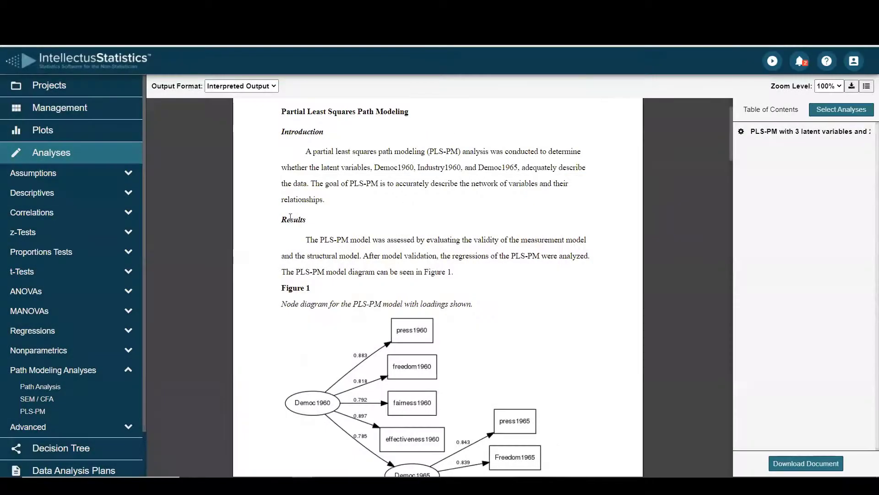
pyautogui.doubleClick(291, 217)
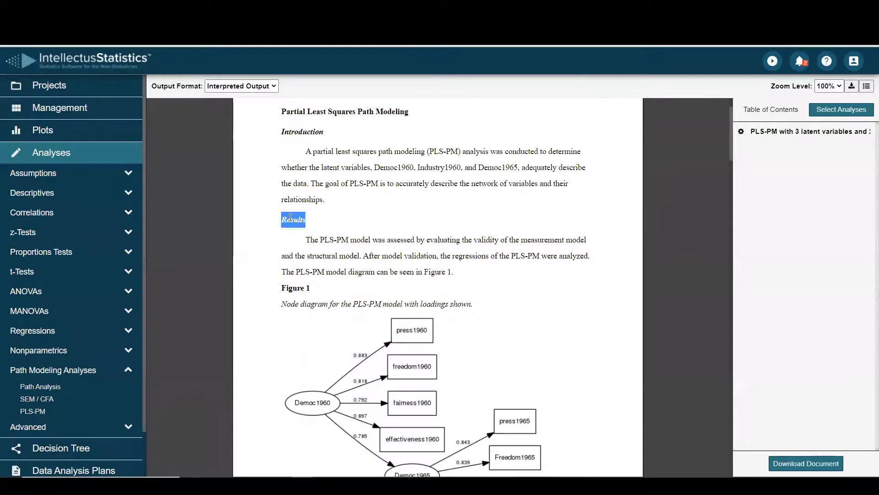
pyautogui.click(732, 155)
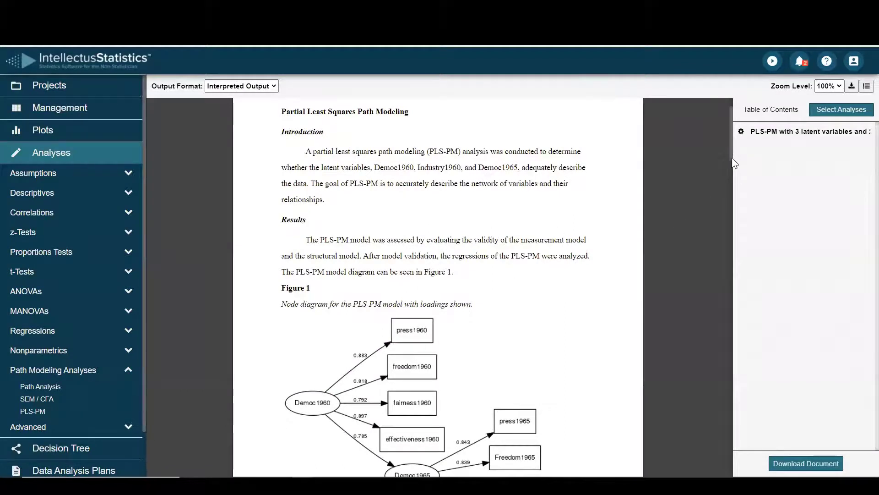
pyautogui.moveTo(733, 137); pyautogui.dragTo(722, 196)
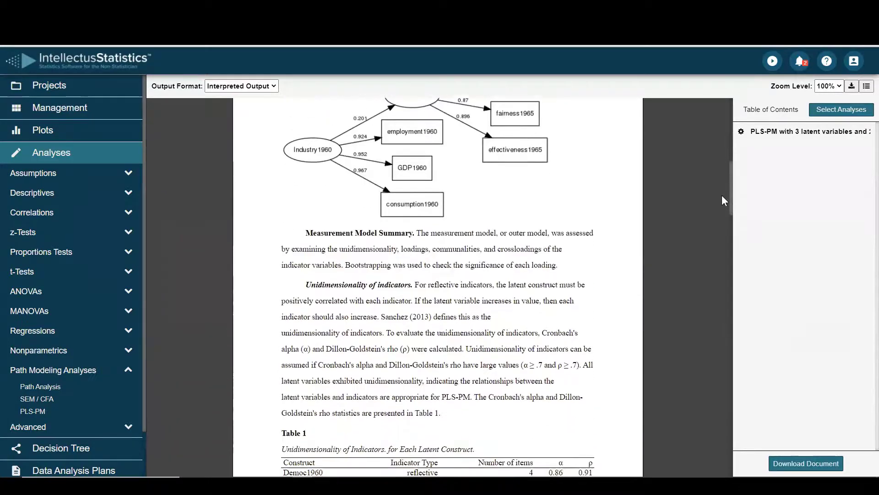
pyautogui.scroll(-1, 721, 197)
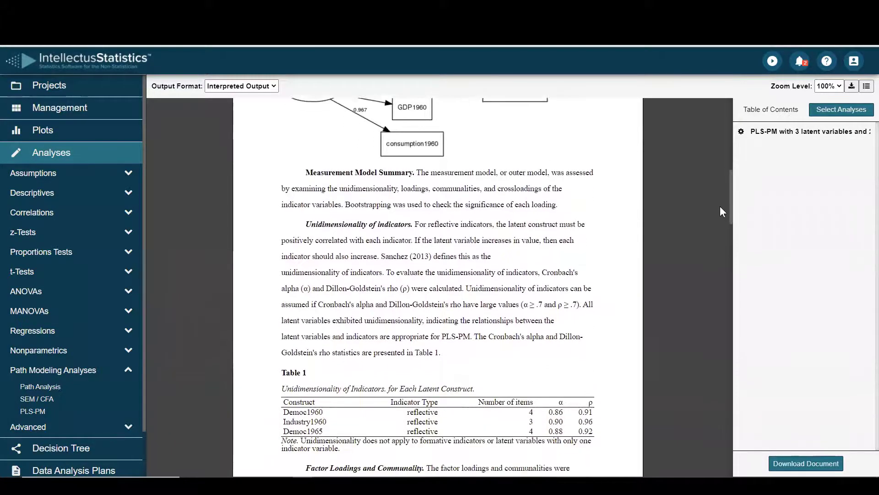
pyautogui.scroll(-1, 720, 210)
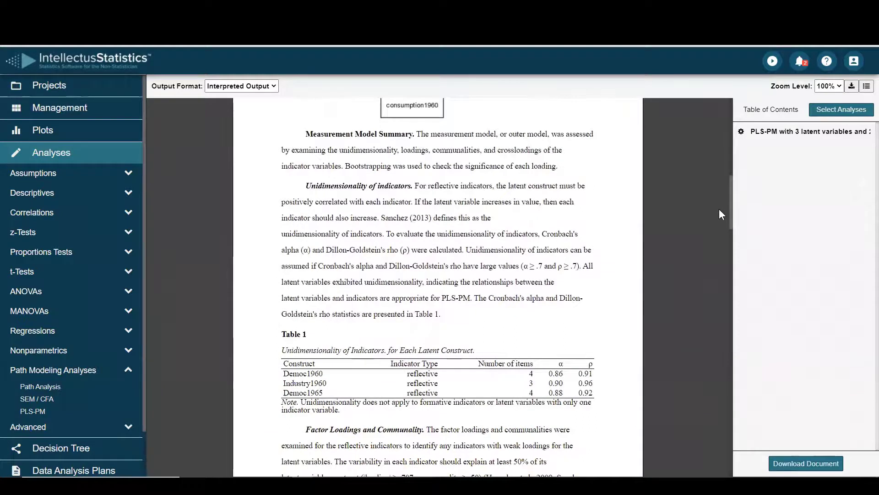
pyautogui.scroll(-2, 719, 210)
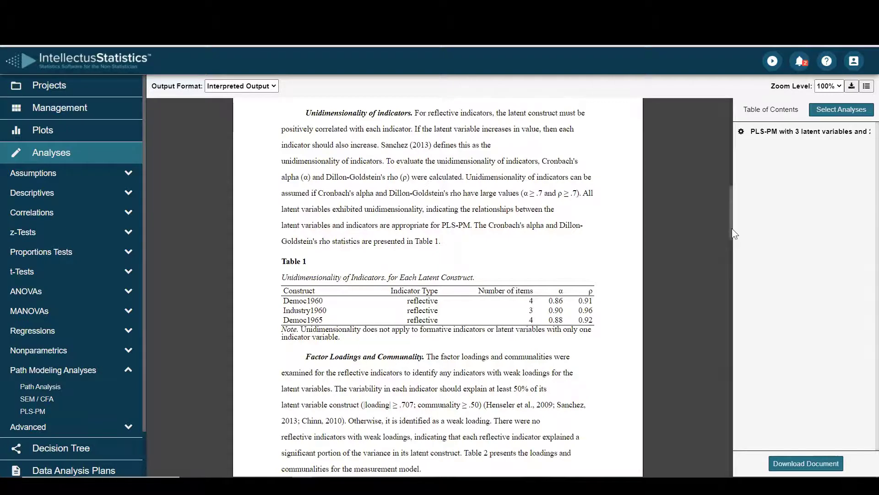
pyautogui.moveTo(733, 230); pyautogui.dragTo(729, 305)
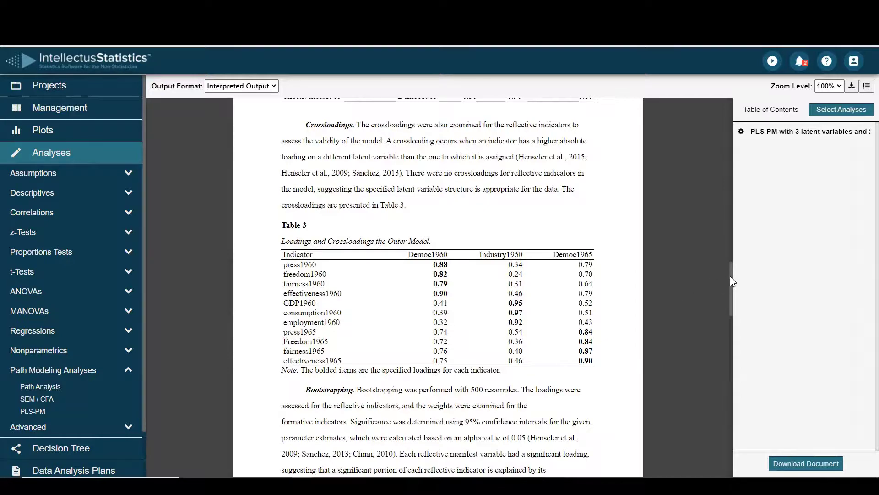
pyautogui.moveTo(731, 276); pyautogui.dragTo(735, 416)
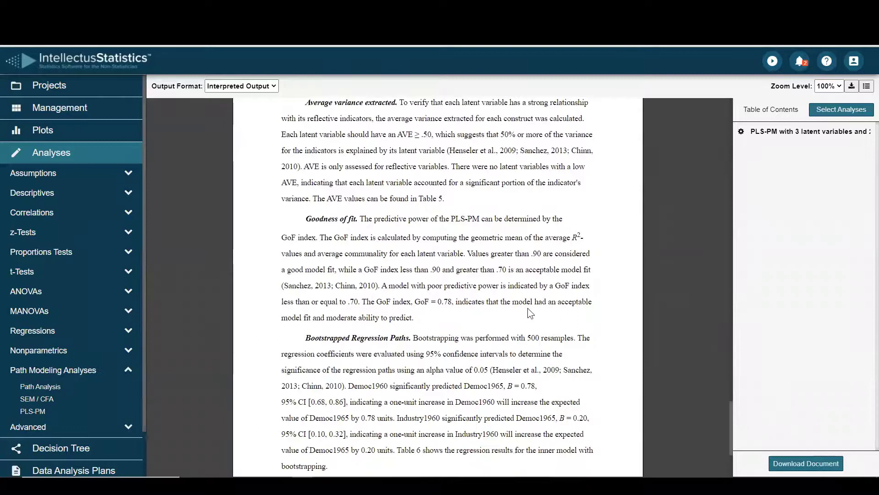
pyautogui.doubleClick(573, 303)
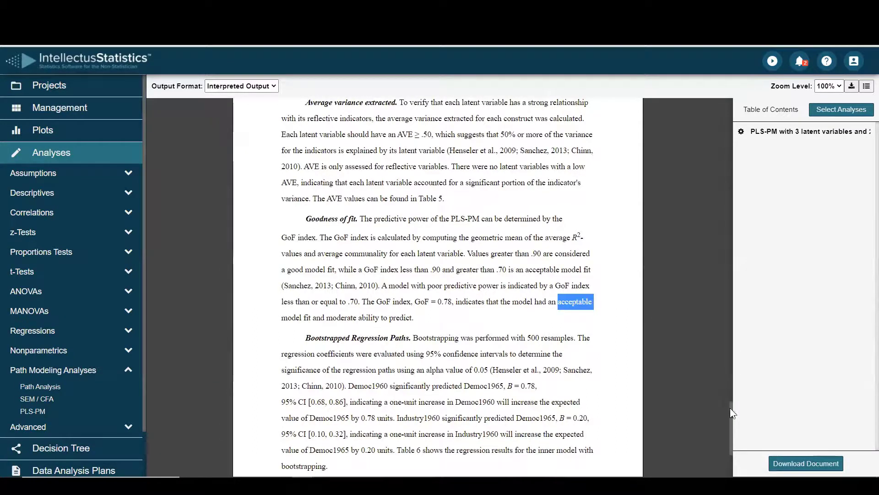
pyautogui.scroll(-3, 730, 407)
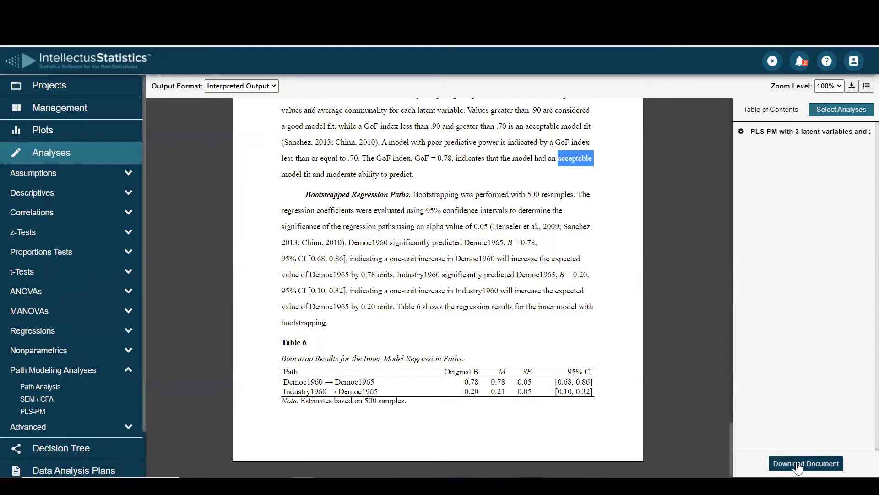
pyautogui.click(610, 263)
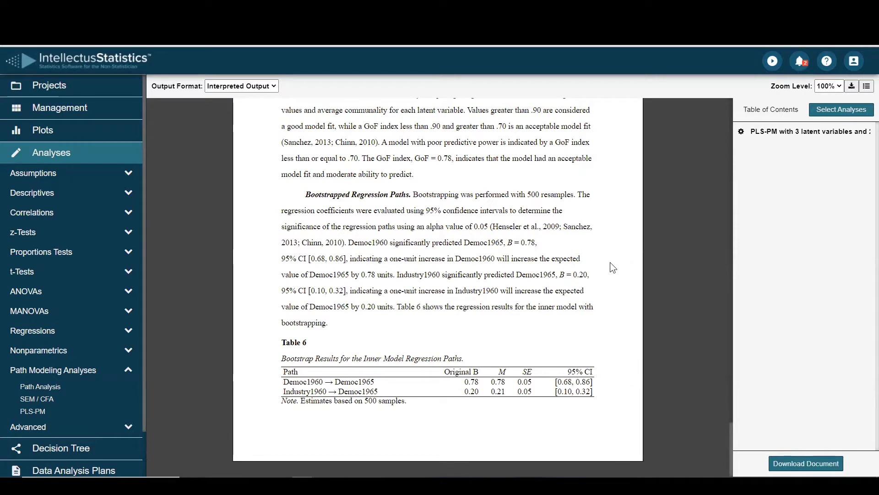